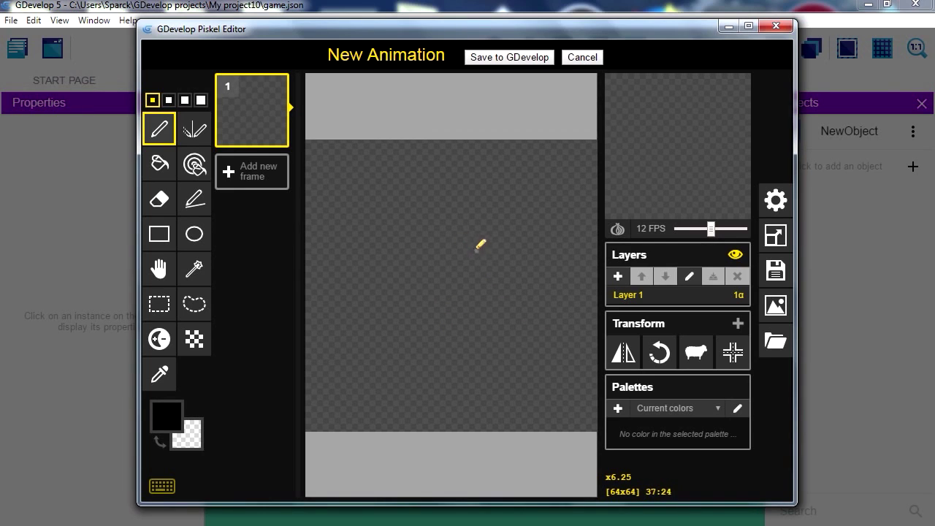
Resize the canvas from 64x64 to 32x32, keeping aspect ratio, anchored at the centre.
click(776, 235)
click(660, 111)
drag(660, 108, 696, 121)
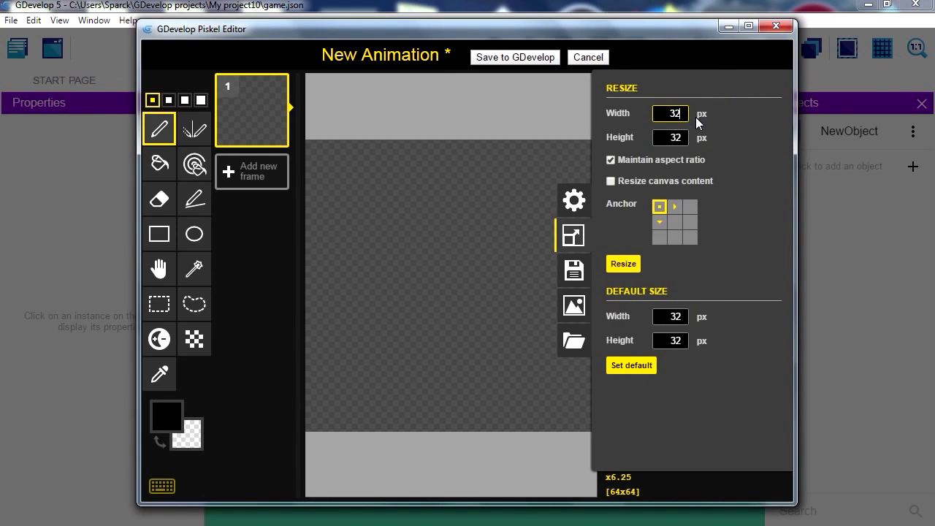
click(675, 223)
click(623, 265)
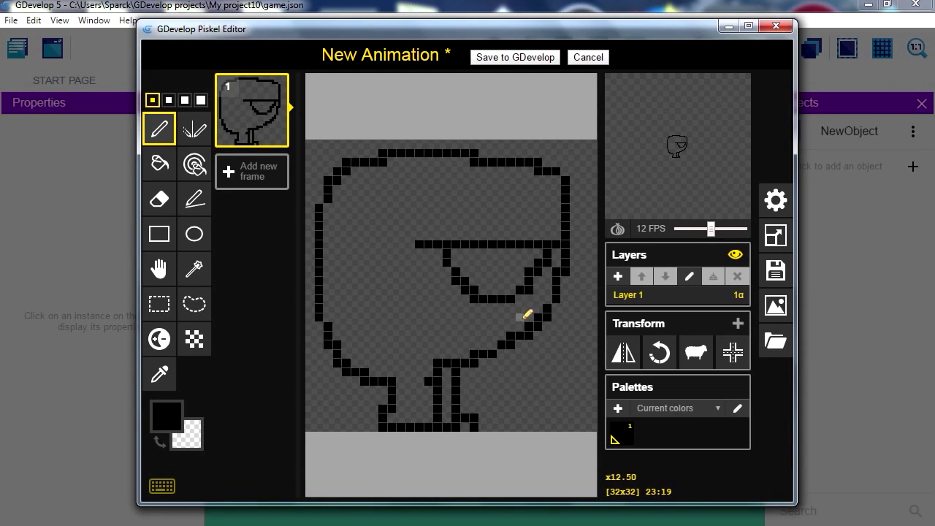
key(ctrl+z)
key(ctrl+z)
key(ctrl+z)
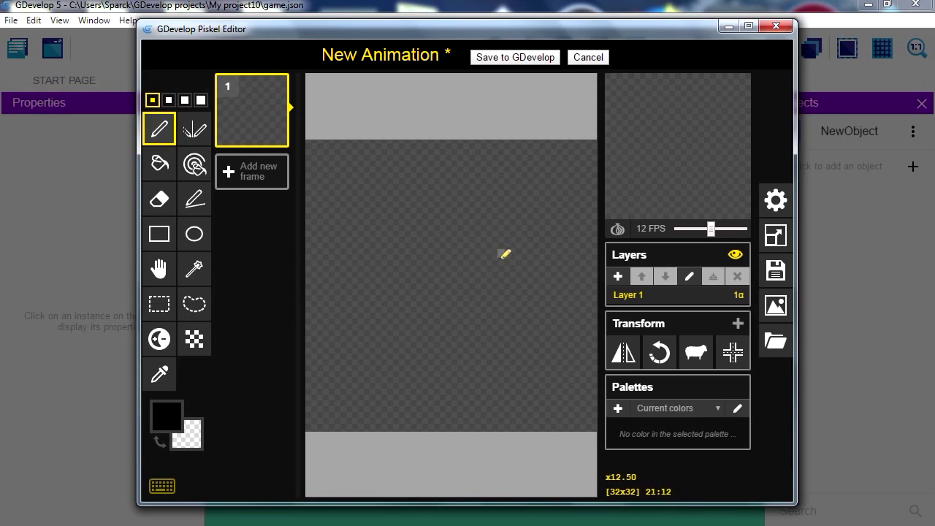
Draw the black outline of the head, big nose and body sides with the Pen.
mouse_move(472, 235)
mouse_down()
mouse_move(577, 233)
mouse_move(581, 272)
mouse_move(487, 289)
mouse_up()
mouse_move(515, 215)
mouse_down()
mouse_move(555, 192)
mouse_move(498, 191)
mouse_move(532, 178)
mouse_move(518, 152)
mouse_move(387, 155)
mouse_move(344, 169)
mouse_move(335, 195)
mouse_move(357, 220)
mouse_move(344, 236)
mouse_move(378, 254)
mouse_up()
mouse_move(477, 280)
mouse_down()
mouse_move(446, 285)
mouse_move(450, 278)
mouse_move(484, 294)
mouse_up()
mouse_move(377, 251)
mouse_down()
mouse_move(343, 335)
mouse_move(347, 369)
mouse_move(382, 407)
mouse_move(368, 419)
mouse_move(377, 429)
mouse_move(467, 424)
mouse_move(458, 412)
mouse_move(489, 393)
mouse_move(499, 360)
mouse_move(481, 305)
mouse_up()
click(482, 419)
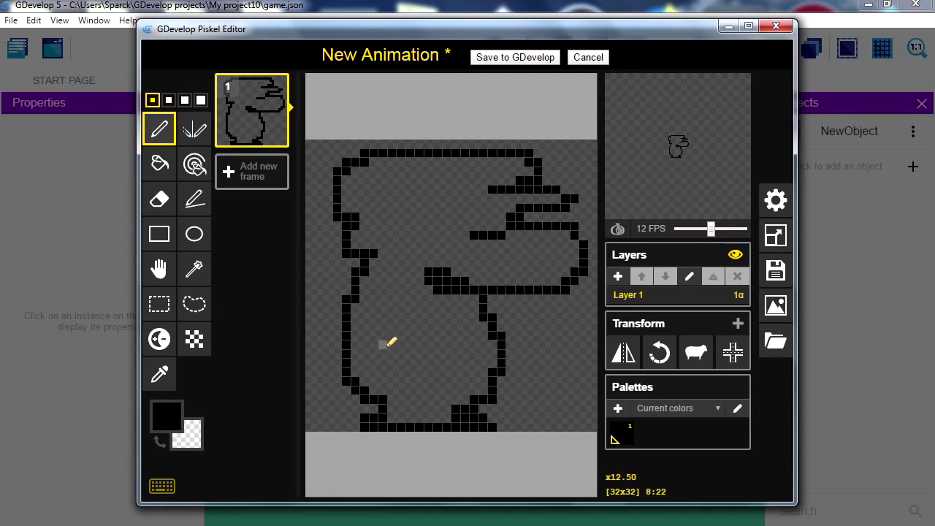
Draw the rounded black arm outline and the outline row along the body edge.
mouse_move(392, 352)
mouse_down()
mouse_move(392, 380)
mouse_move(420, 377)
mouse_move(411, 363)
mouse_up()
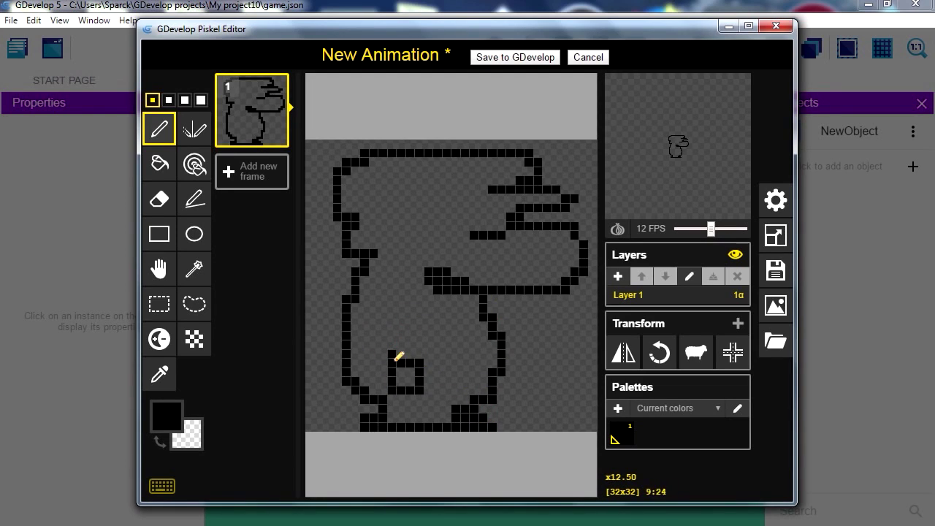
click(391, 353)
mouse_move(373, 350)
mouse_down()
mouse_move(376, 306)
mouse_move(406, 311)
mouse_move(420, 336)
mouse_up()
click(373, 348)
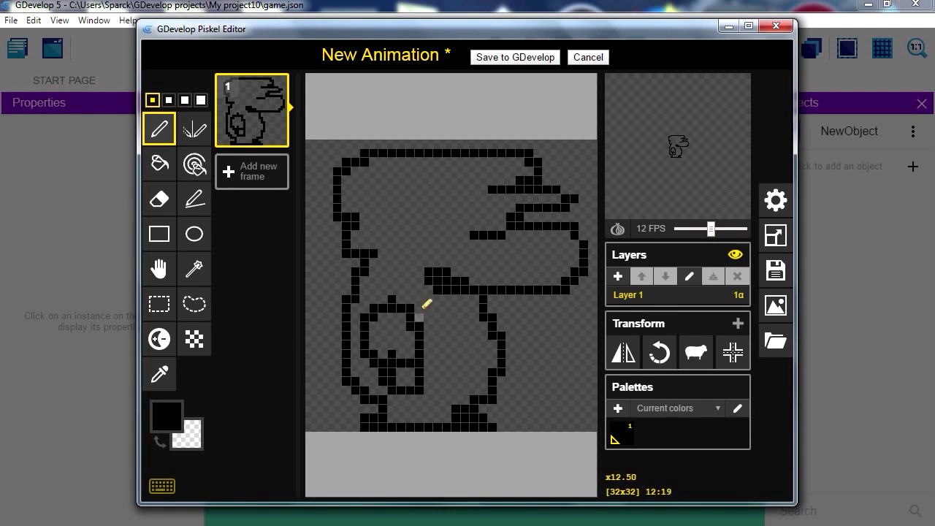
click(420, 286)
drag(422, 286, 365, 290)
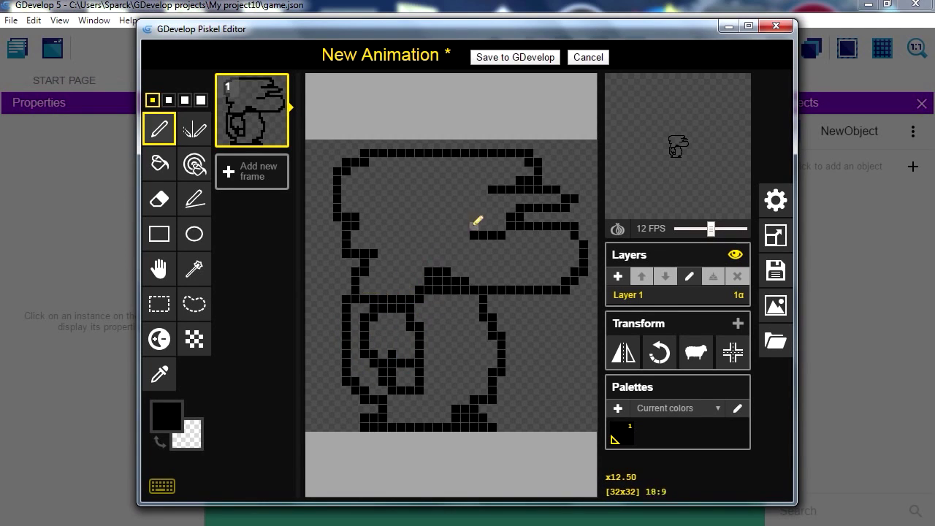
Close the cap brim gap, extend the row under the nose, and tidy the lower-left outline.
drag(501, 190, 511, 190)
mouse_move(501, 223)
mouse_down()
mouse_move(369, 215)
mouse_move(390, 218)
mouse_move(402, 236)
mouse_up()
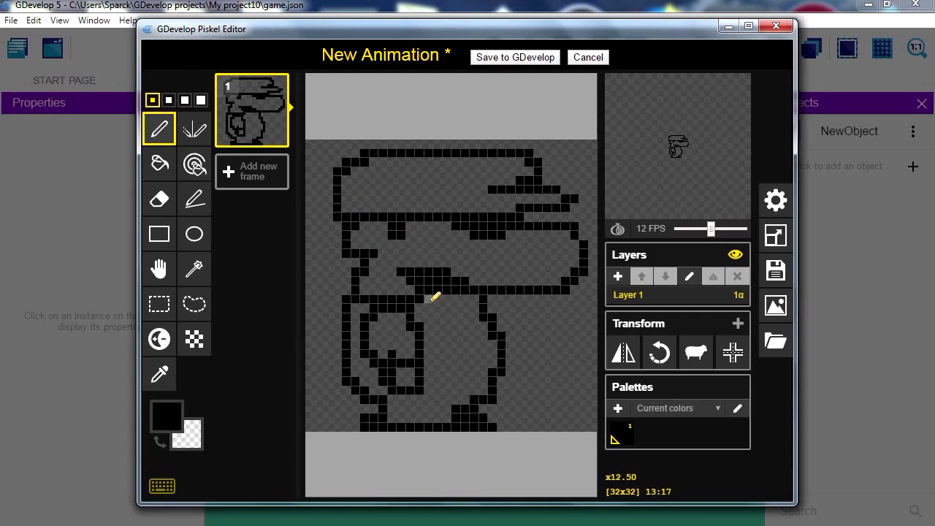
drag(428, 293, 447, 314)
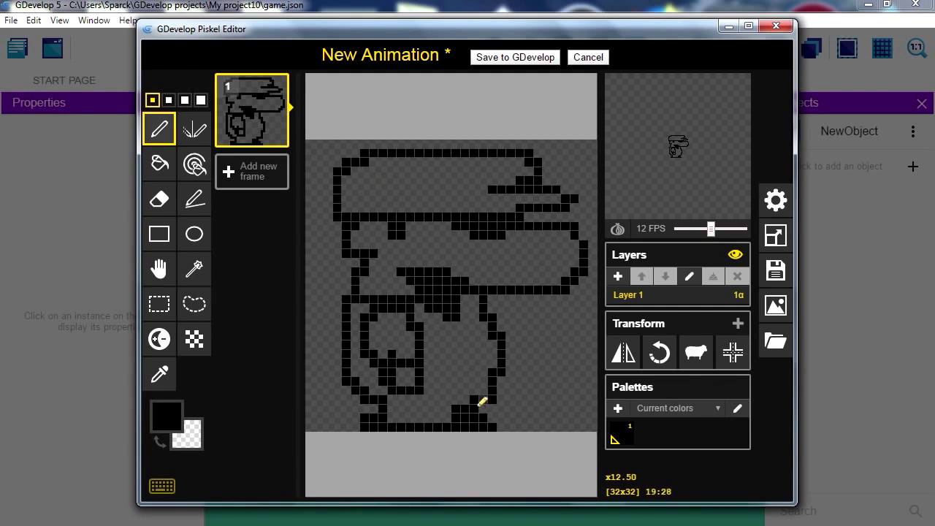
drag(399, 371, 396, 338)
click(355, 380)
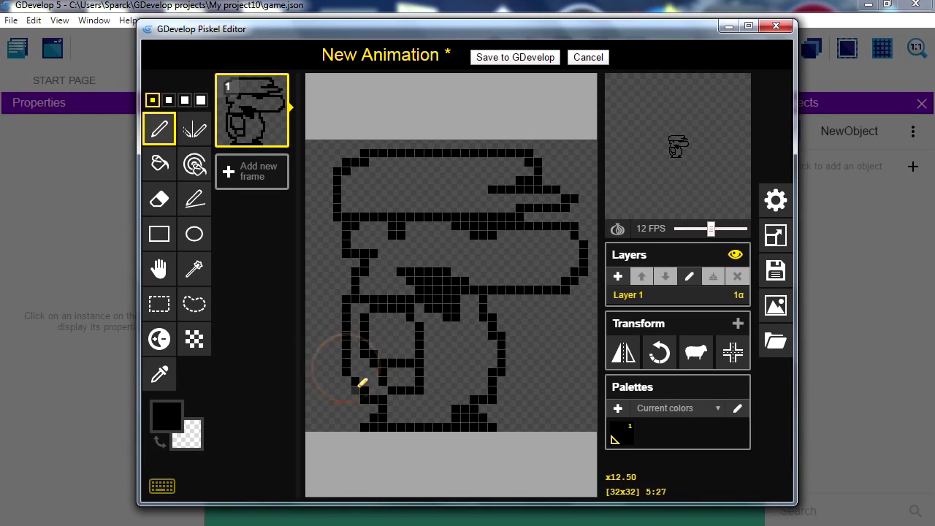
click(362, 386)
click(377, 402)
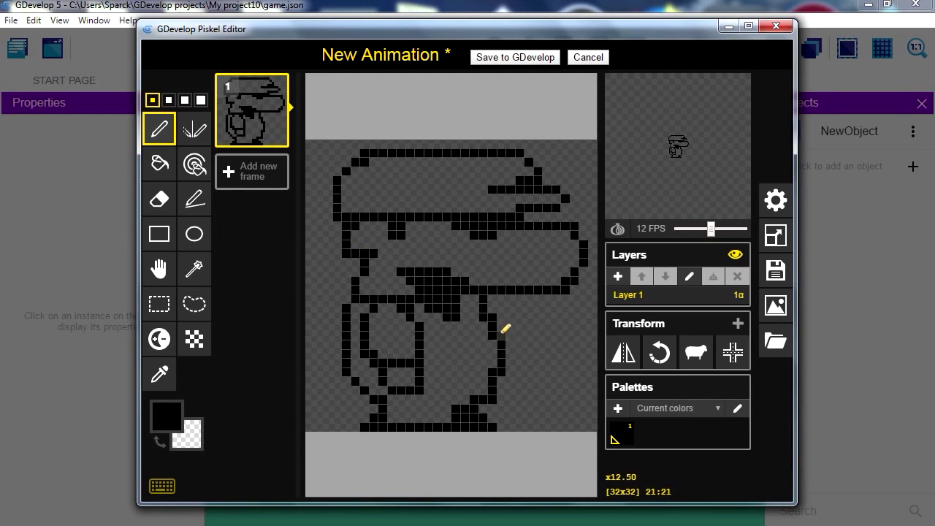
Add black pixels along the nose edge, cap brim, cap's upper line and top-right corner.
click(501, 309)
click(502, 313)
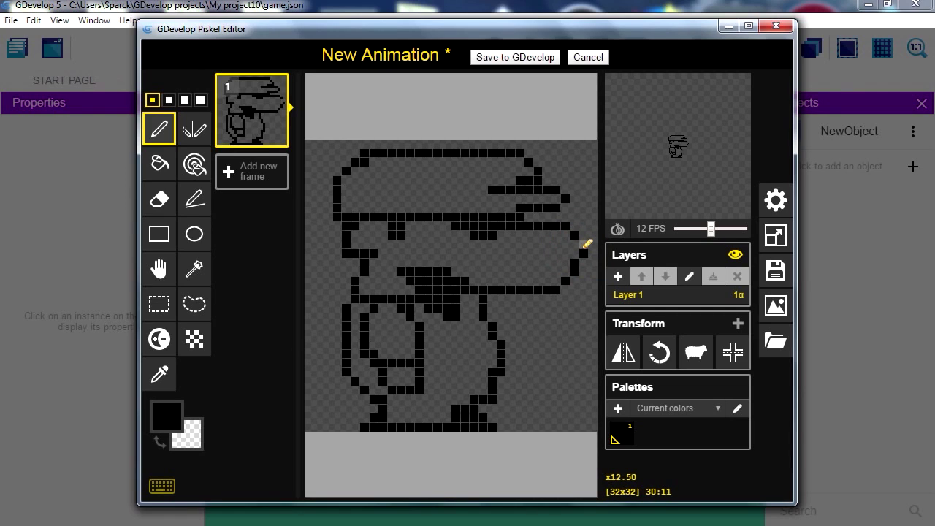
click(581, 241)
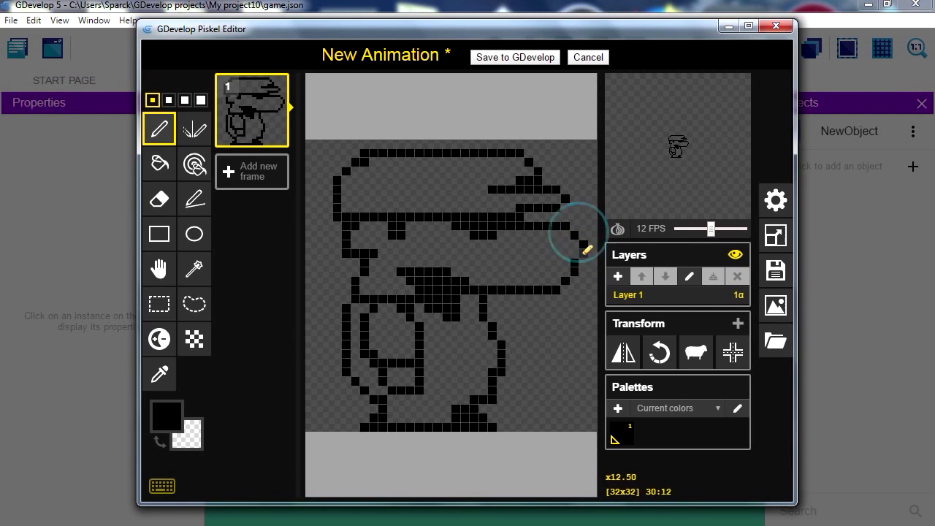
click(583, 261)
click(483, 190)
click(492, 171)
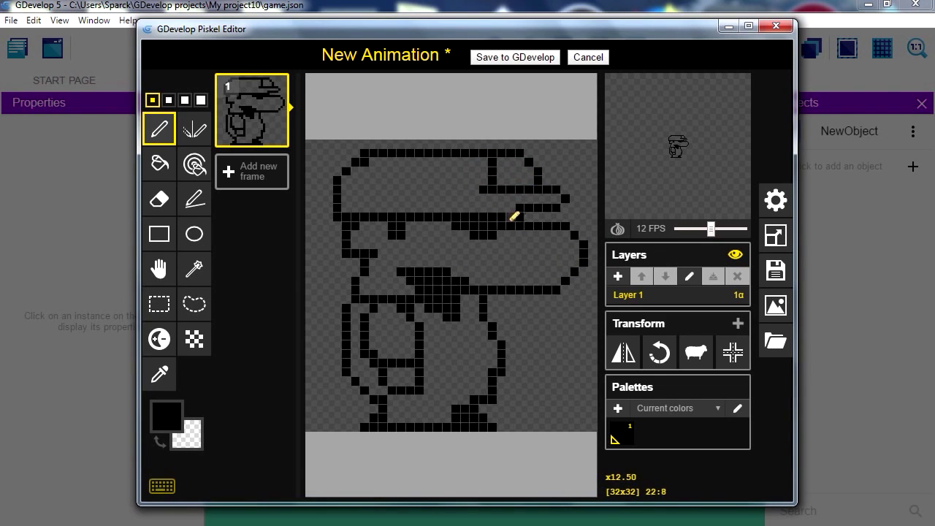
click(531, 161)
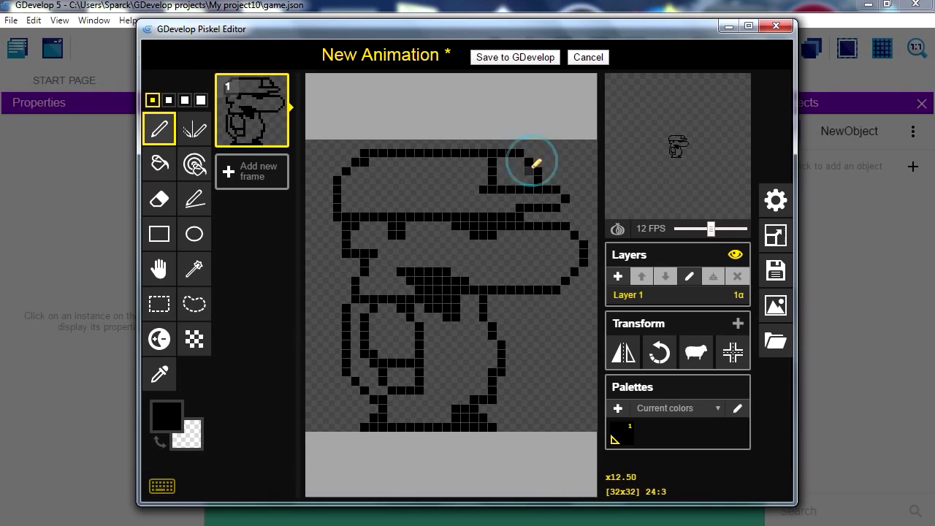
click(521, 162)
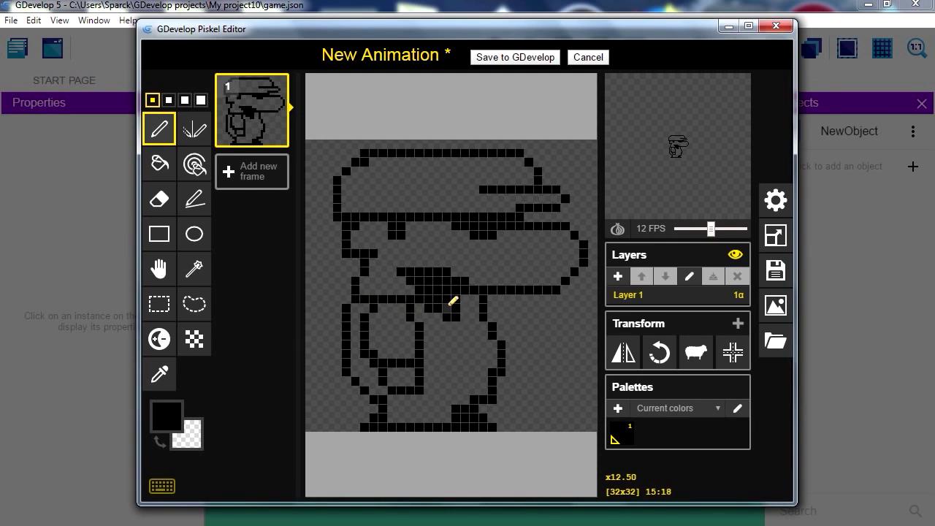
Pick red-orange #f74c00 and bucket-fill the overalls and the arm strip with it.
click(174, 421)
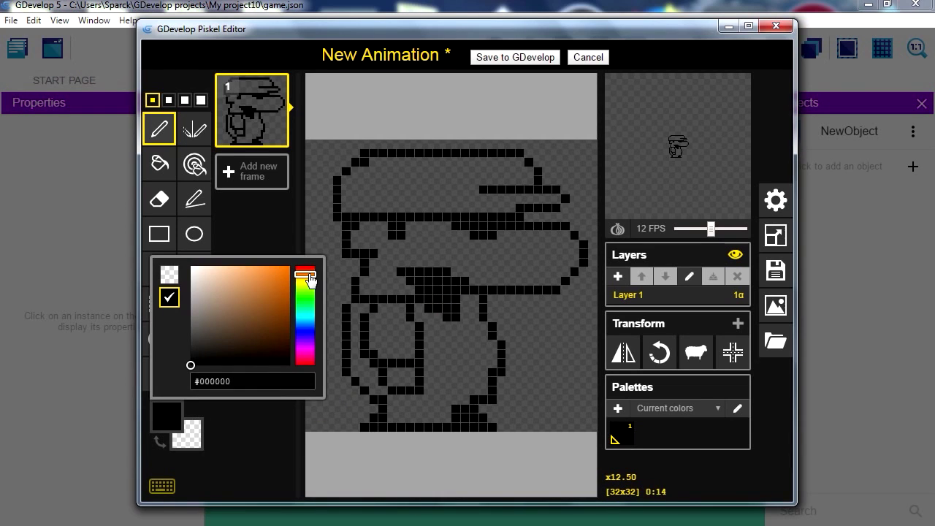
mouse_move(306, 312)
mouse_down()
mouse_move(302, 324)
mouse_move(303, 272)
mouse_move(289, 272)
mouse_up()
click(284, 276)
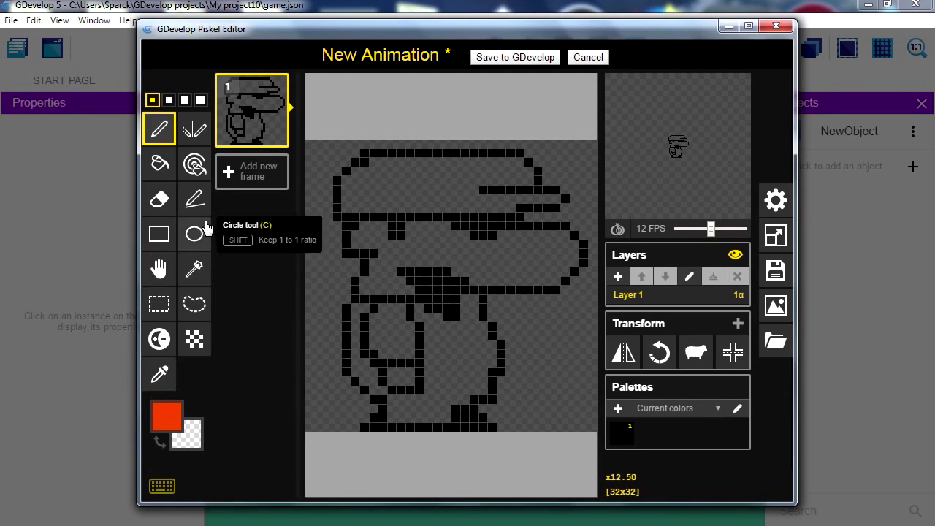
click(160, 164)
click(453, 356)
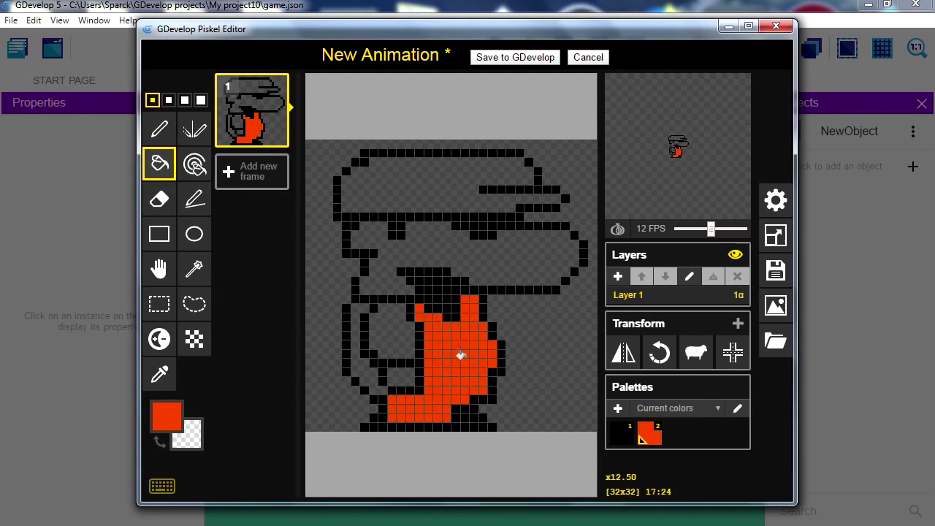
click(359, 373)
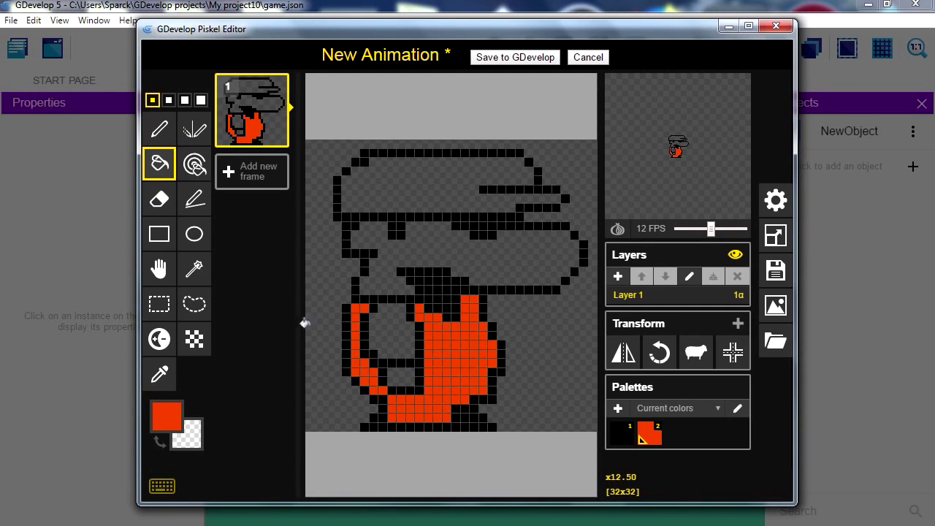
click(167, 416)
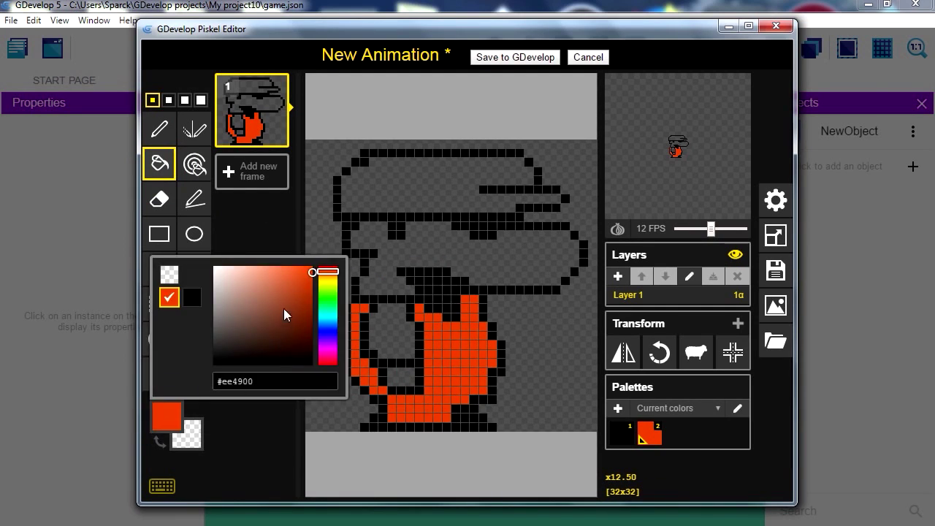
Fill the face and nose light pink, then refill them with a pale cream skin tone.
drag(283, 314, 240, 271)
click(505, 266)
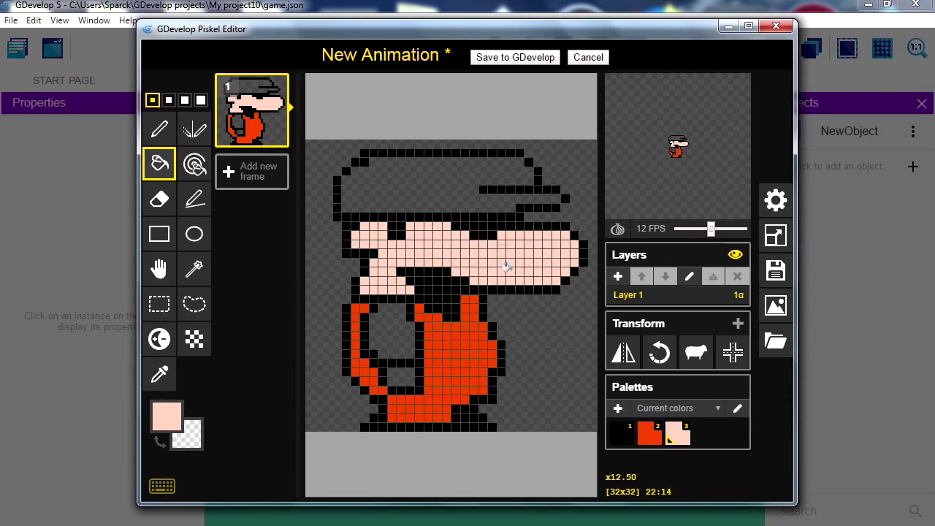
click(172, 428)
drag(334, 282, 336, 278)
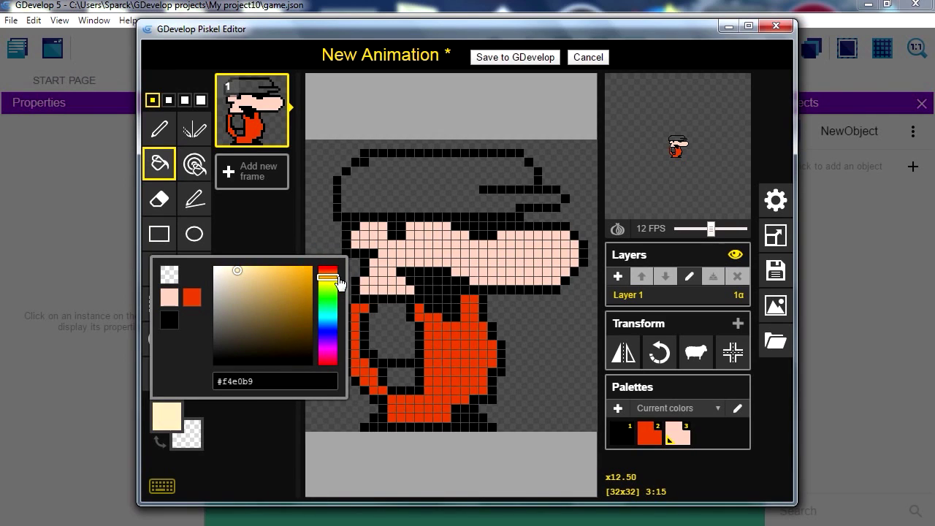
drag(237, 274, 248, 280)
click(431, 250)
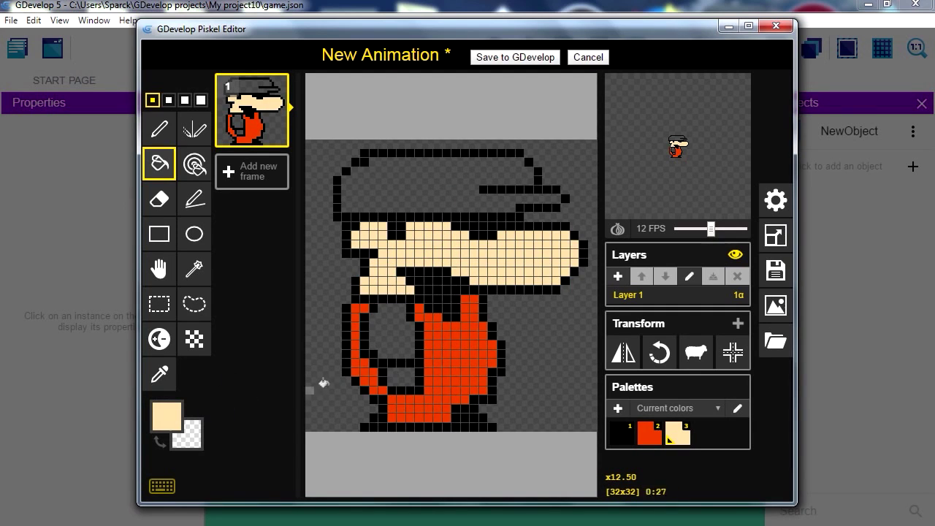
click(201, 275)
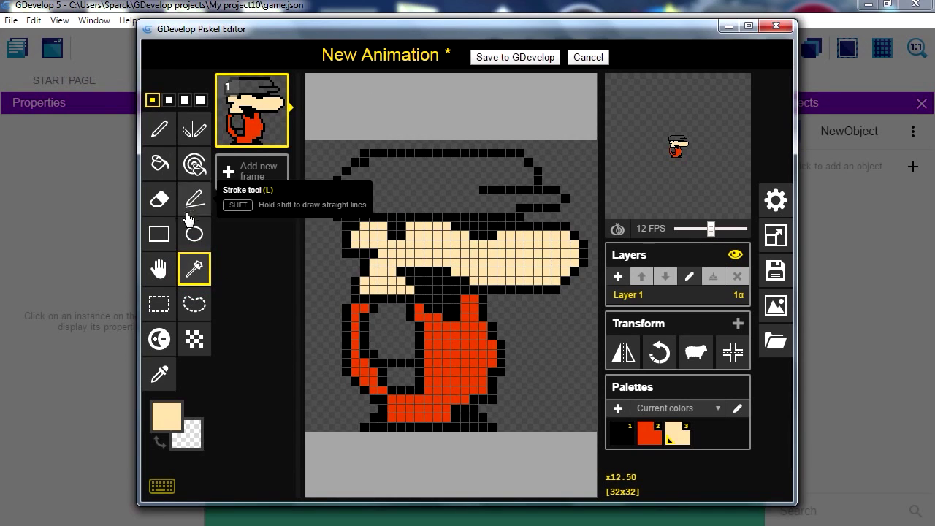
click(159, 374)
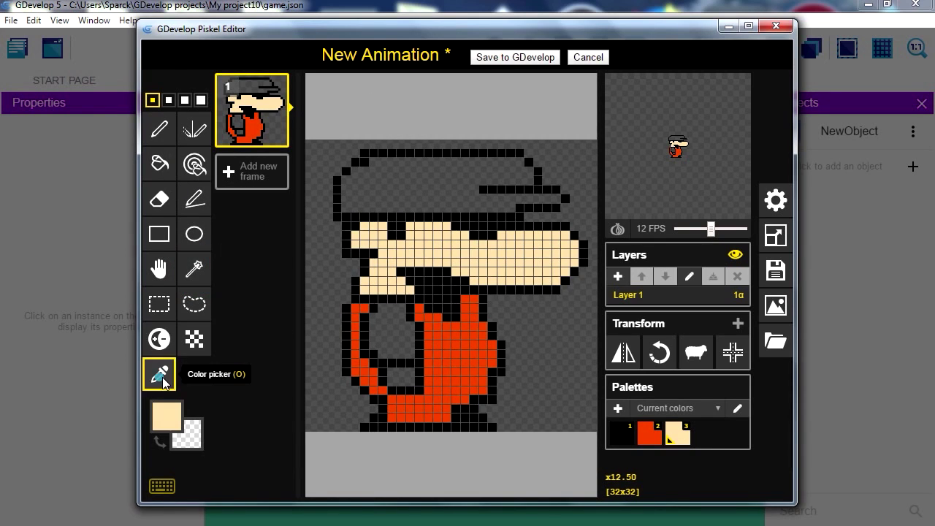
Sample the overalls red, try a same-colour fill on the background, and undo it.
click(483, 349)
click(194, 163)
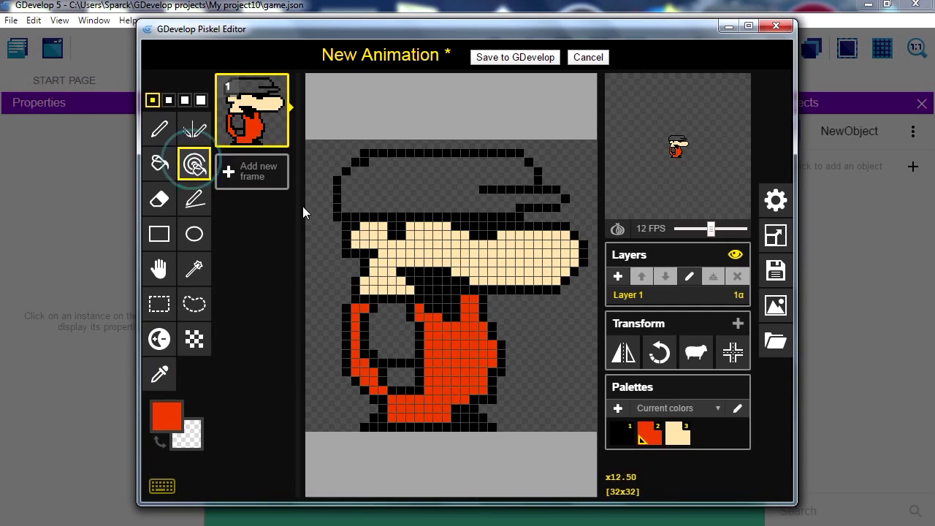
click(446, 194)
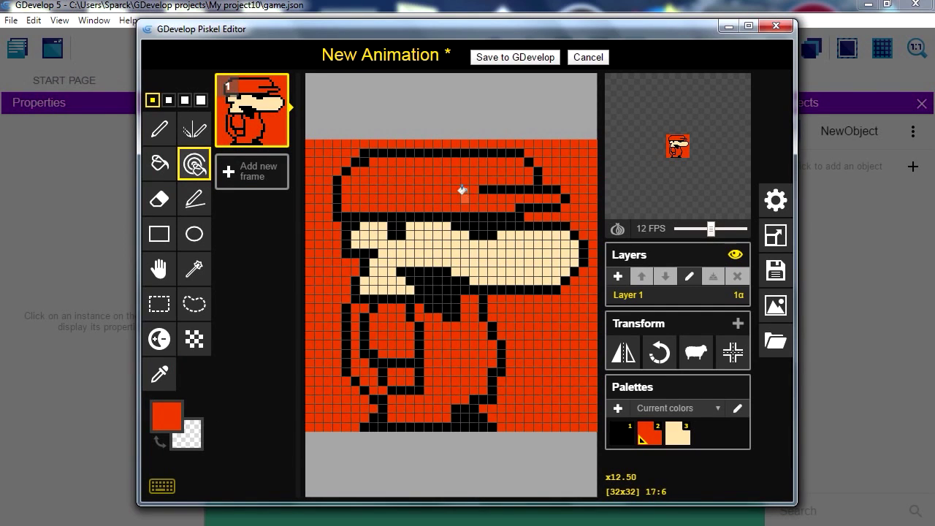
key(ctrl+z)
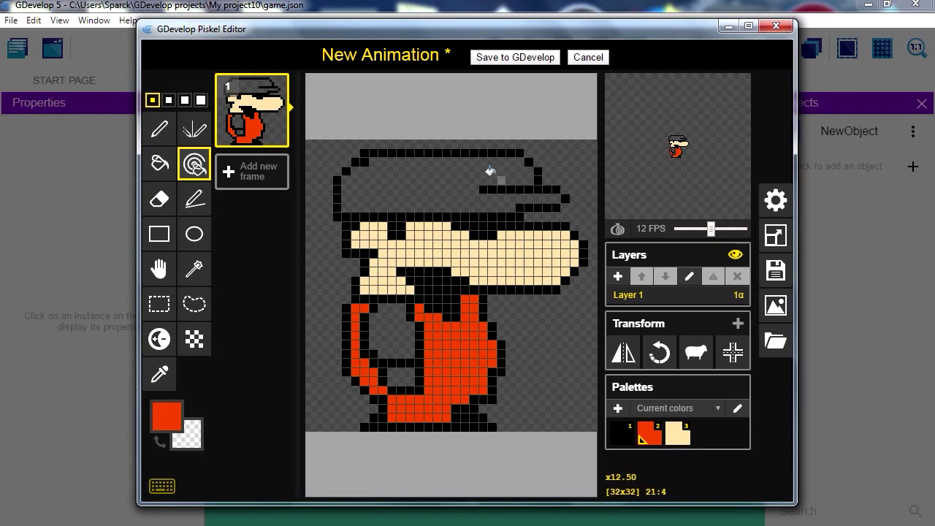
click(422, 190)
key(ctrl+z)
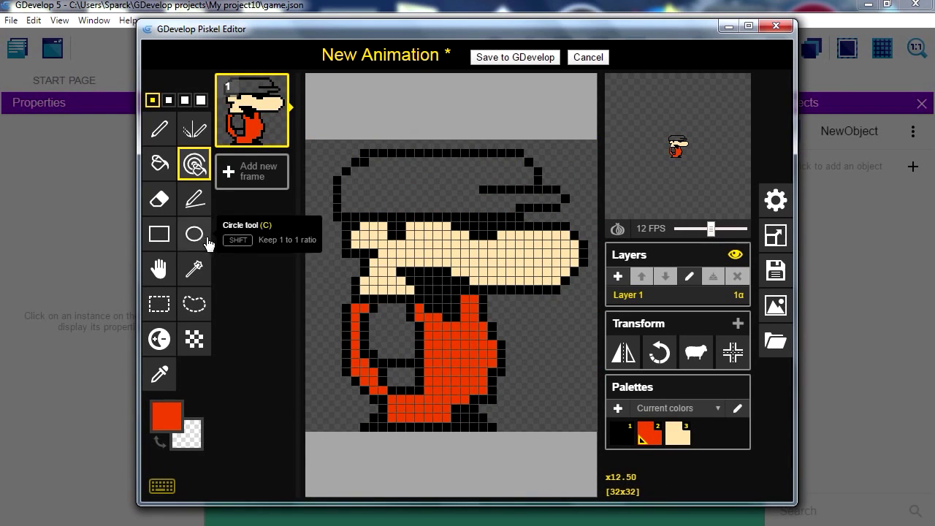
Draw red lines along the cap brim with the Pen and bucket-fill the cap interior red.
click(160, 129)
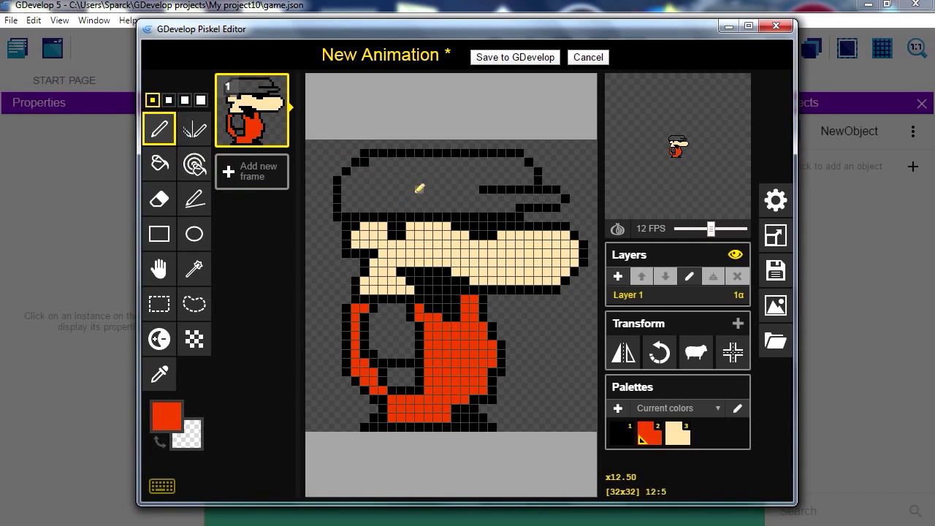
mouse_move(556, 198)
mouse_down()
mouse_move(520, 197)
mouse_move(522, 161)
mouse_move(377, 157)
mouse_move(347, 179)
mouse_move(349, 206)
mouse_up()
click(528, 179)
drag(518, 207, 359, 202)
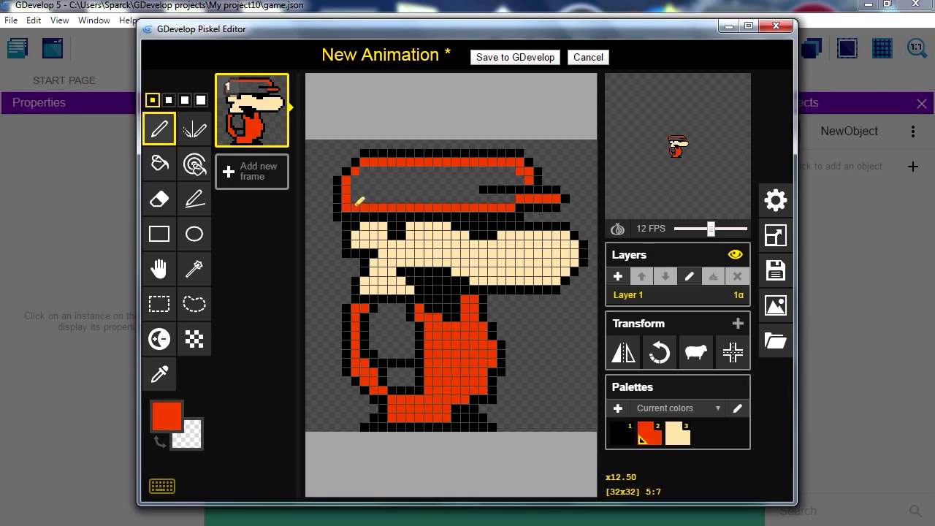
click(159, 164)
click(439, 183)
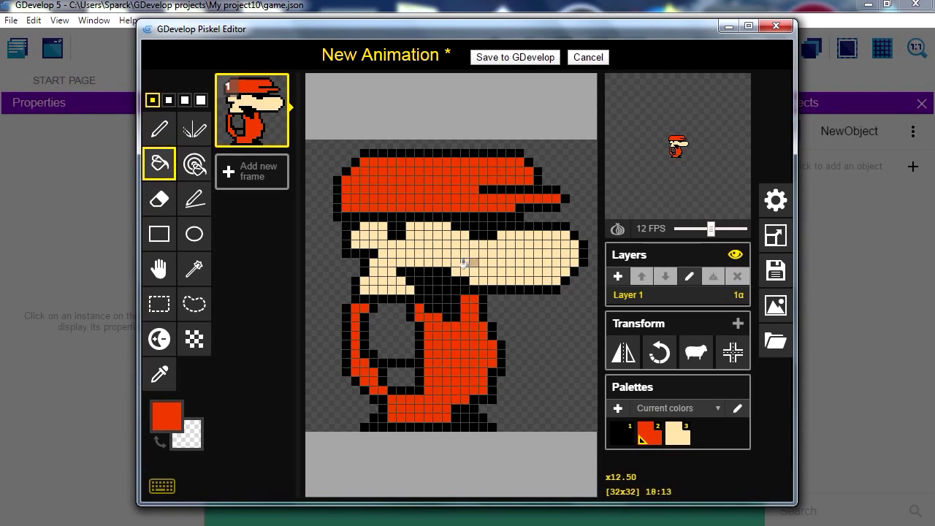
Fill the arm gap red, then fill the chest blue and refill it with a lighter blue.
click(387, 324)
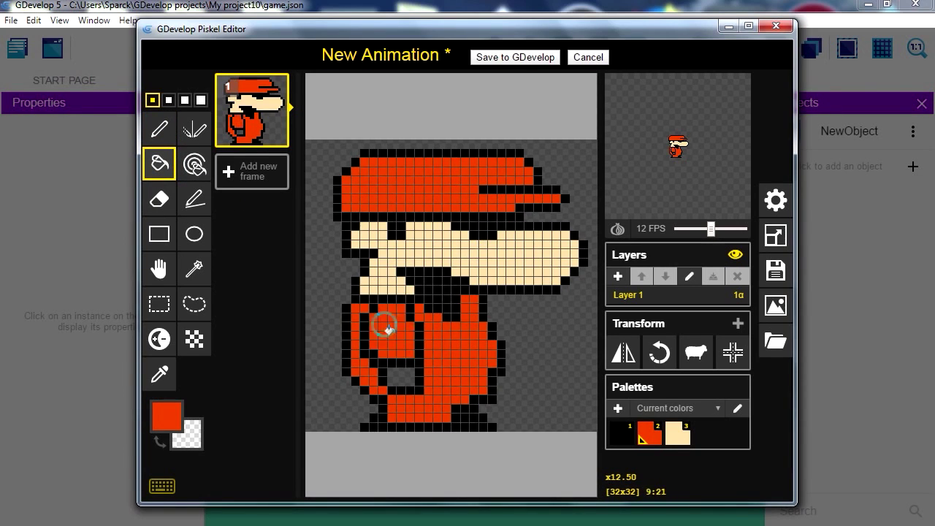
click(166, 416)
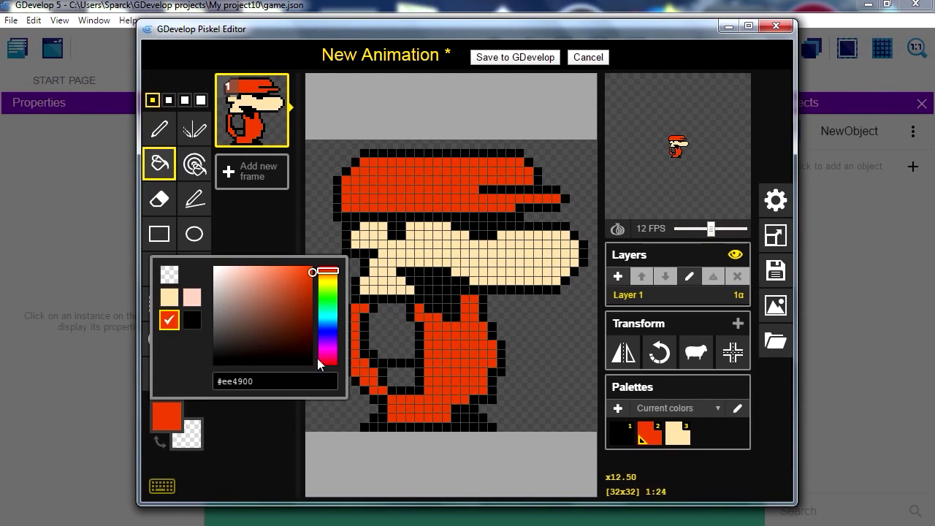
drag(329, 275, 332, 328)
click(391, 332)
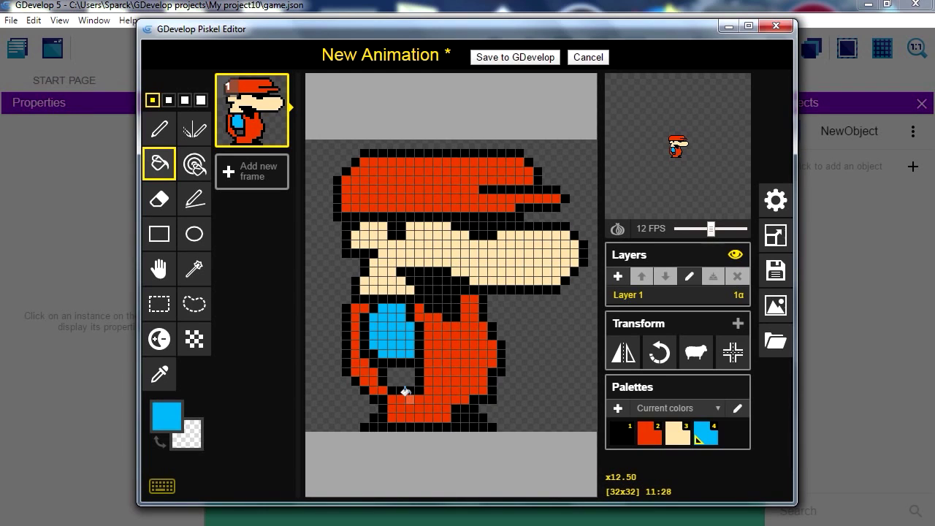
click(167, 416)
click(262, 278)
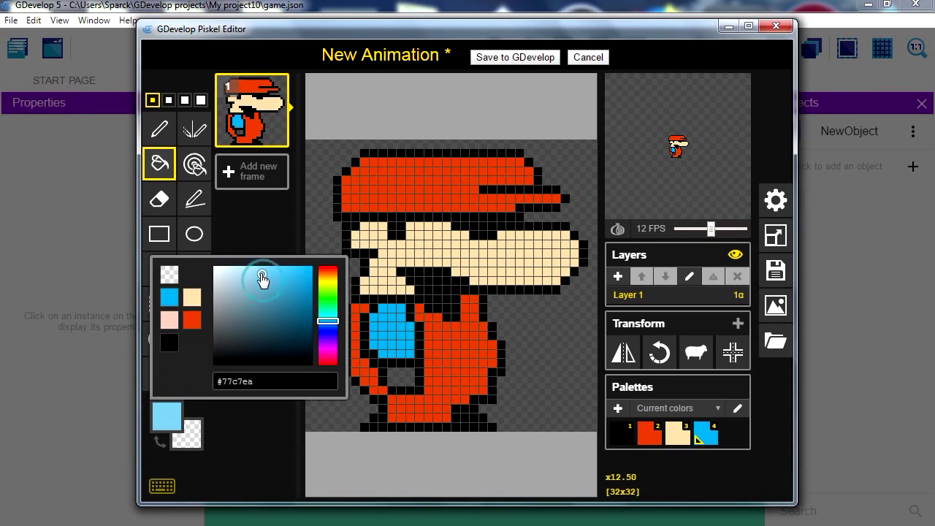
click(397, 330)
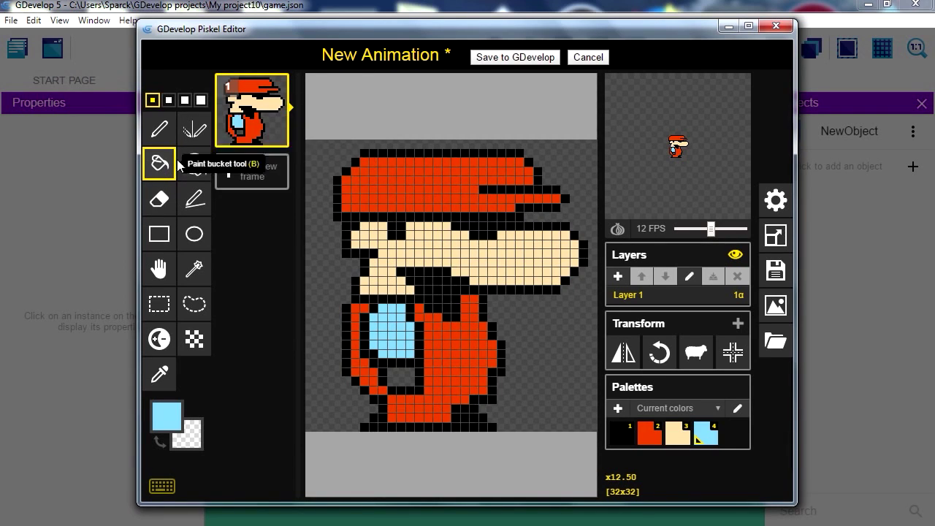
click(158, 374)
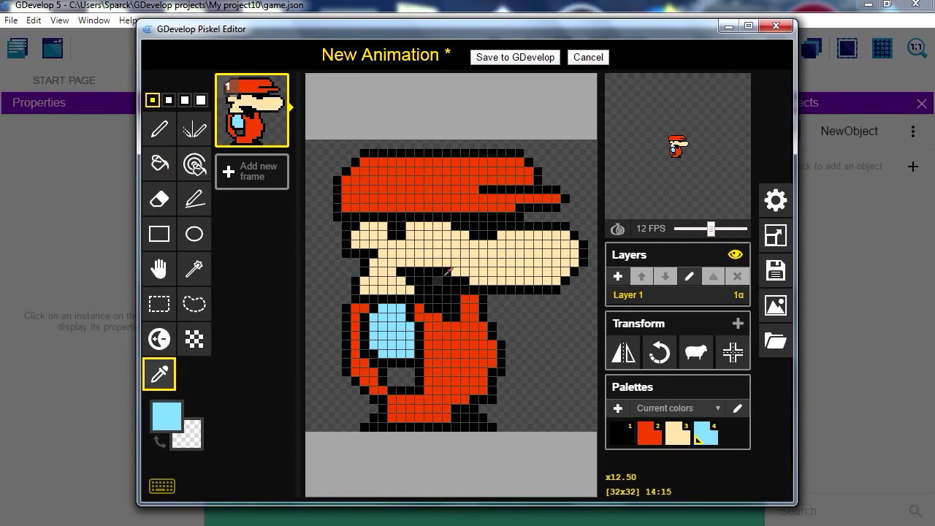
Fill the dark area below the shirt with beige and add near-white pixels on the overalls.
click(455, 244)
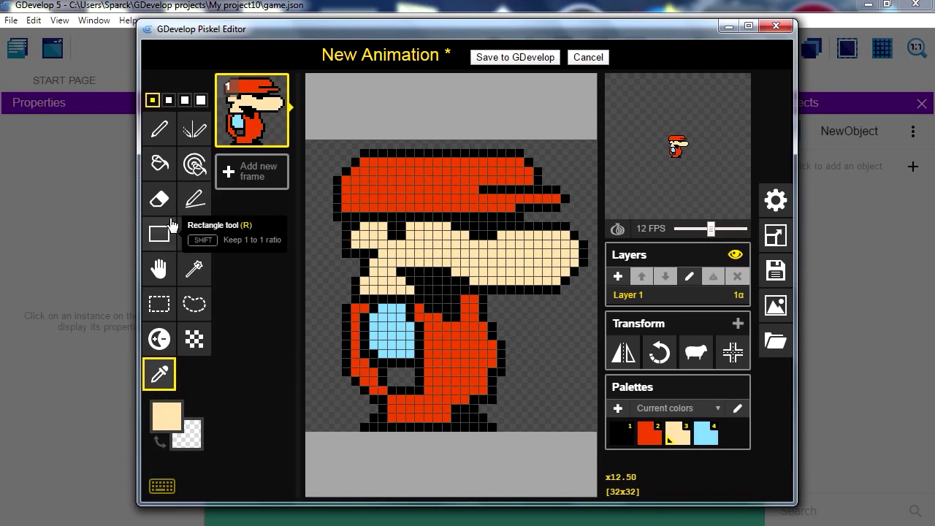
click(158, 163)
click(400, 375)
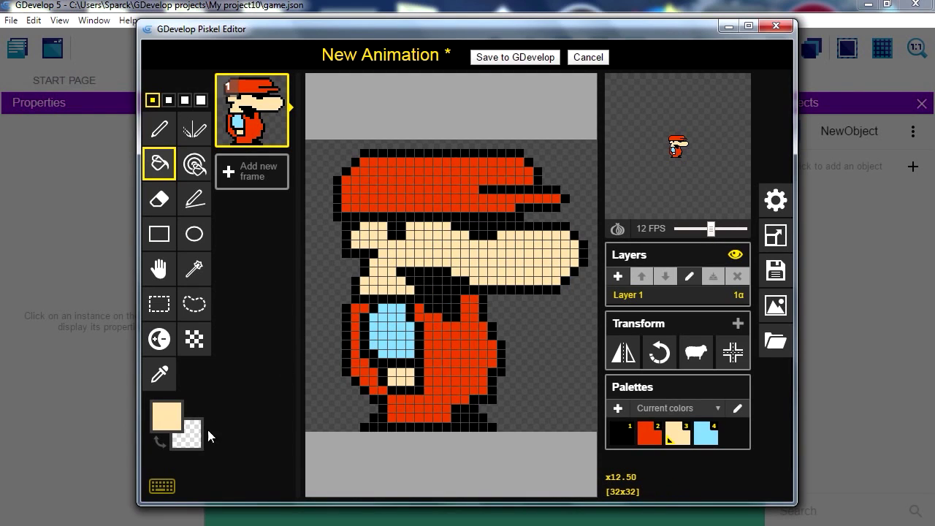
click(167, 416)
click(230, 278)
drag(230, 278, 220, 271)
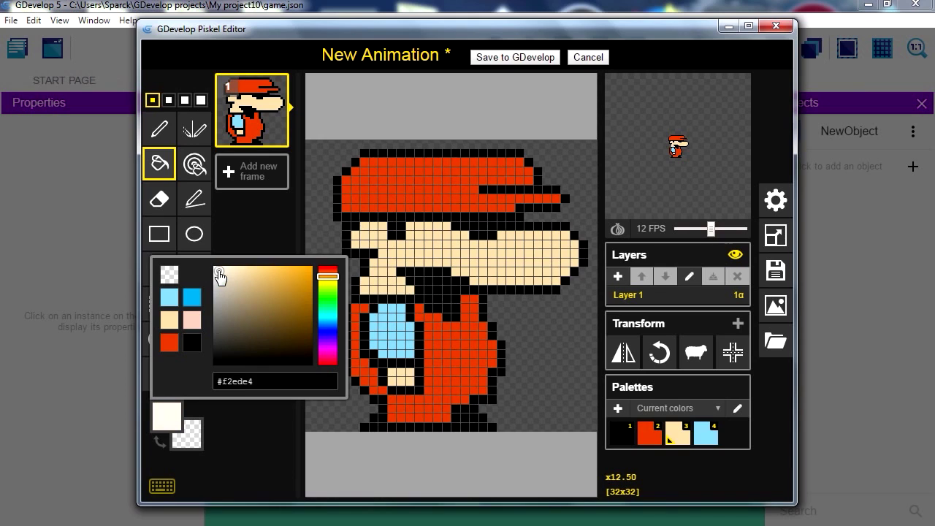
click(159, 129)
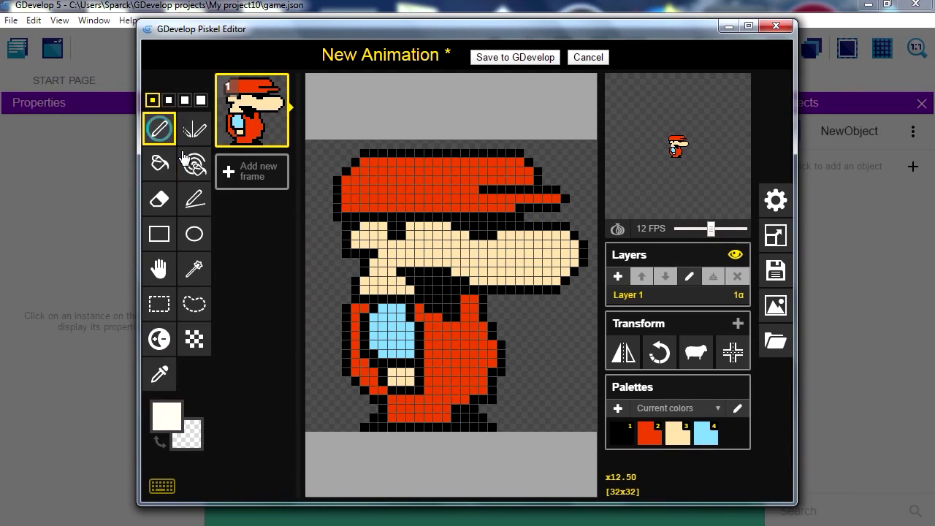
click(448, 308)
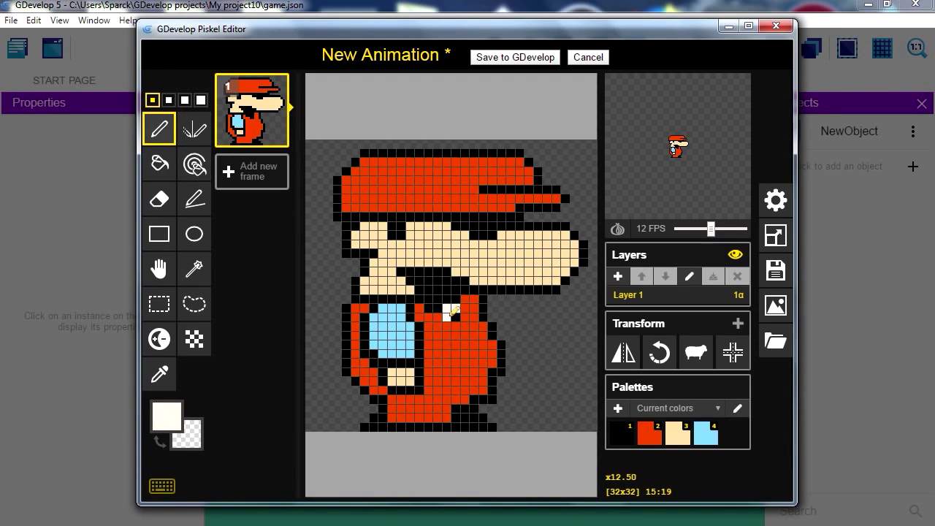
drag(451, 314, 464, 324)
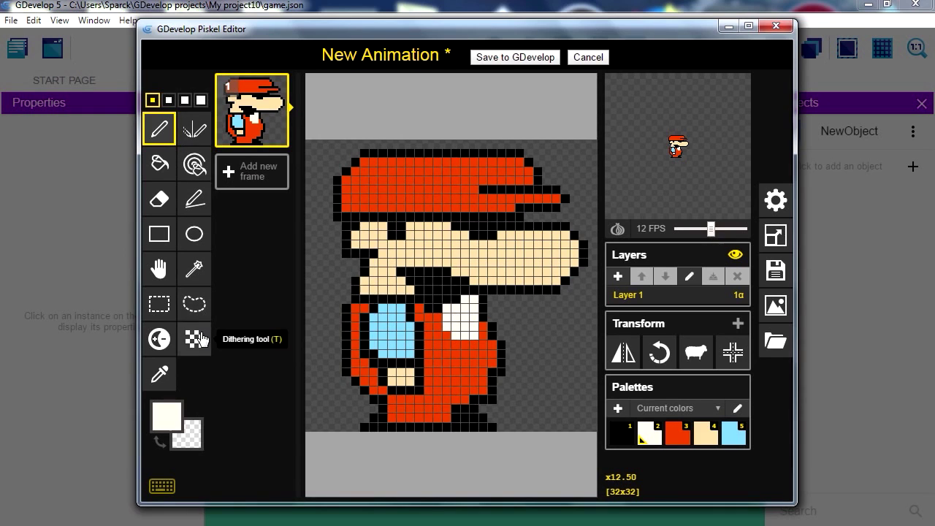
Recolour the white chest patch with the shirt's light blue and touch up its bottom edge.
click(159, 374)
click(394, 325)
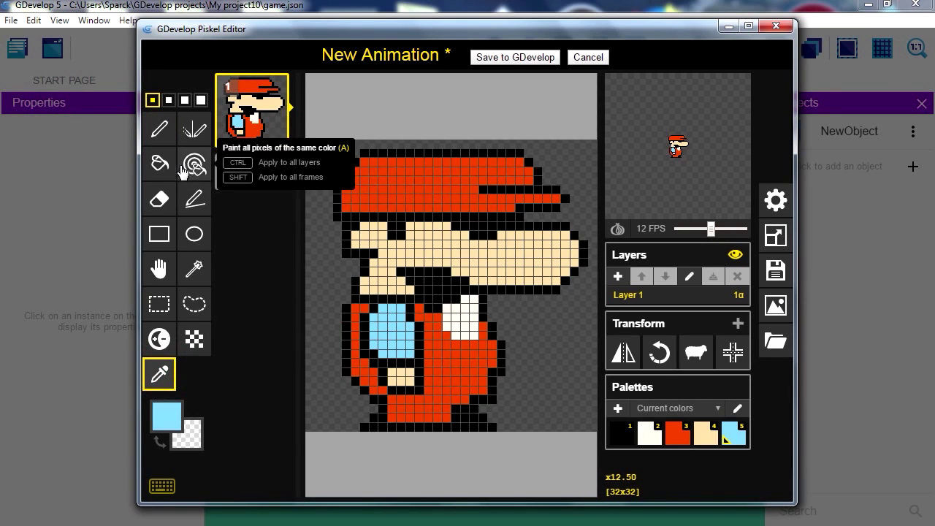
click(159, 164)
click(466, 314)
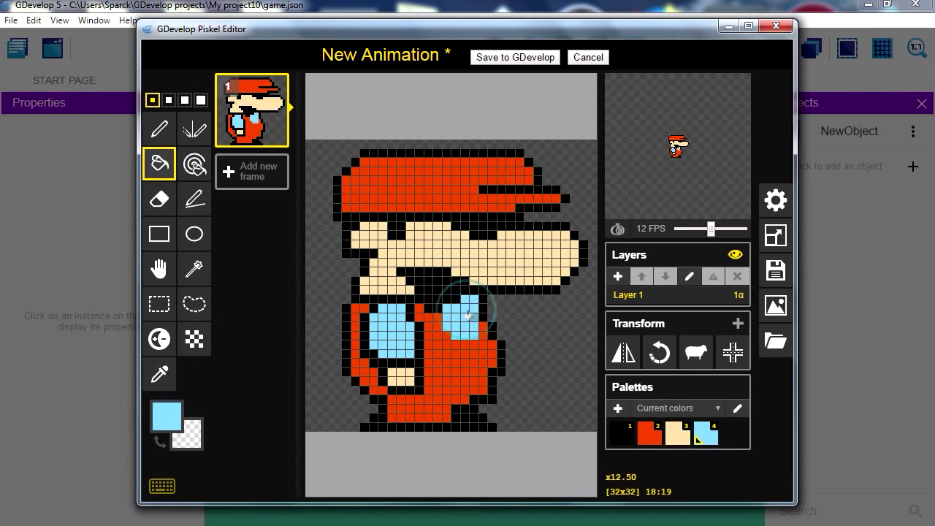
click(161, 129)
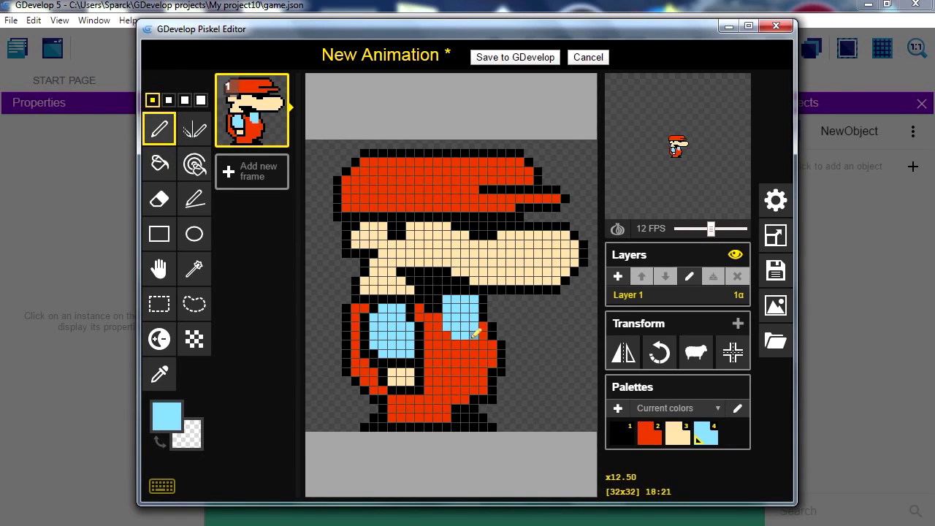
drag(479, 337, 464, 347)
key(o)
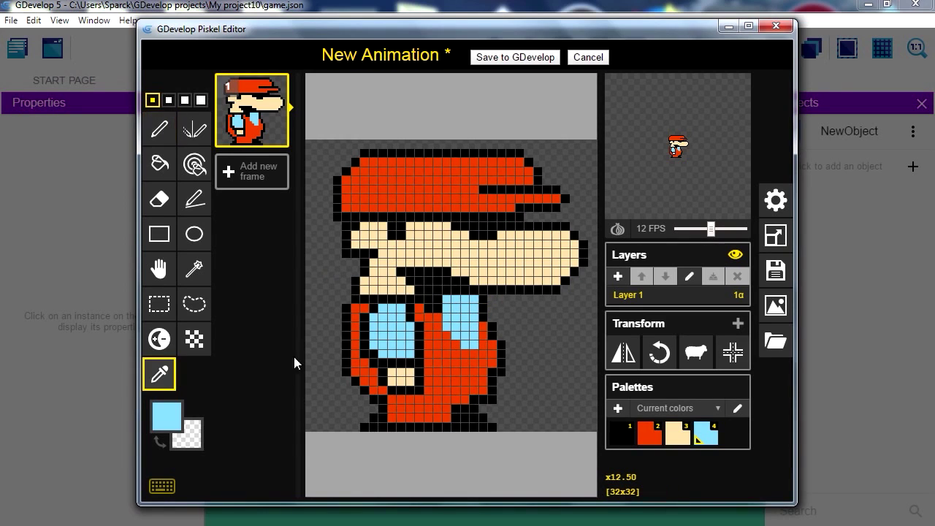
click(446, 279)
Undo a stray black diagonal, then add light-blue pixels beside and atop the right patch.
click(167, 134)
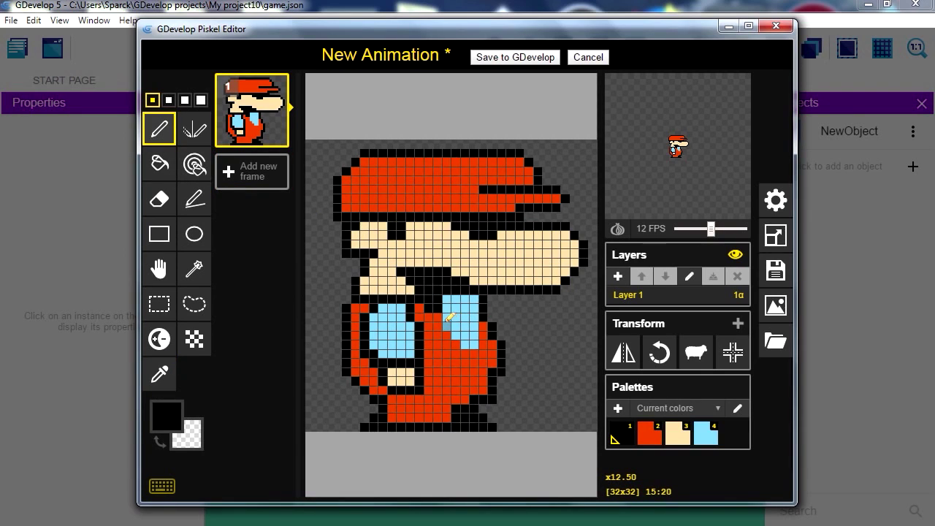
drag(447, 315, 477, 341)
key(ctrl+z)
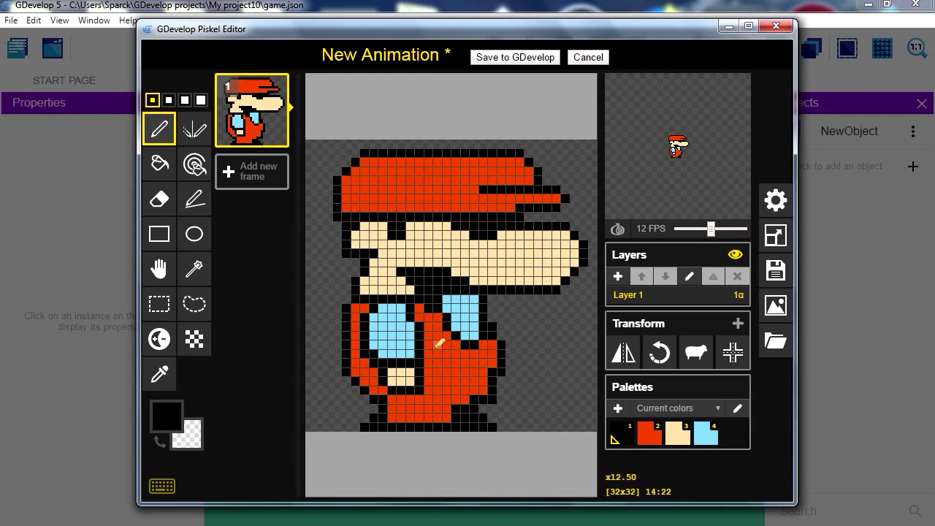
key(o)
click(465, 300)
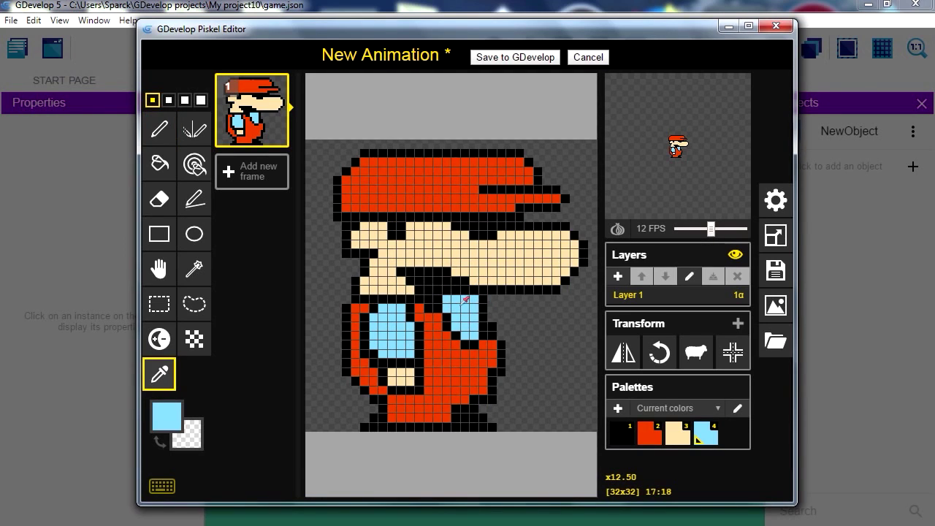
key(p)
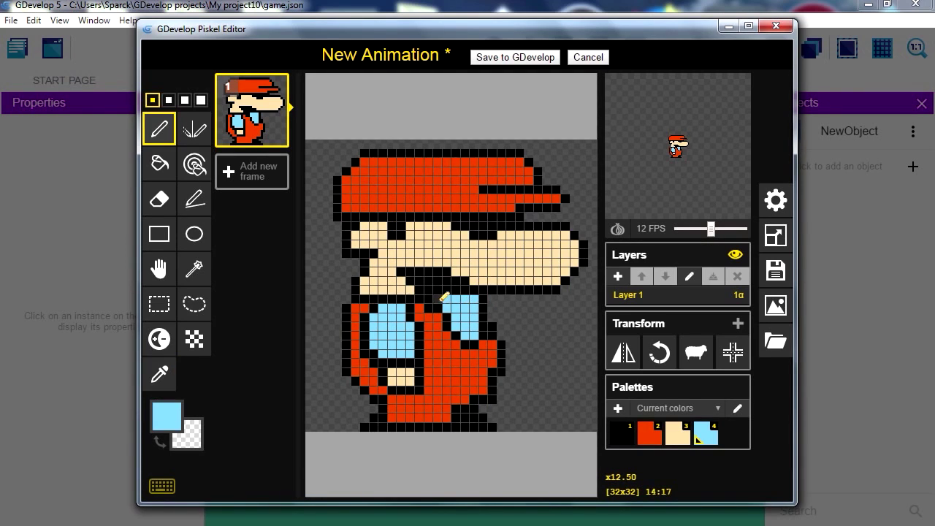
click(437, 299)
click(474, 286)
Trim the right blue patch with the eraser and sampled colours, then pick red for the overalls.
key(o)
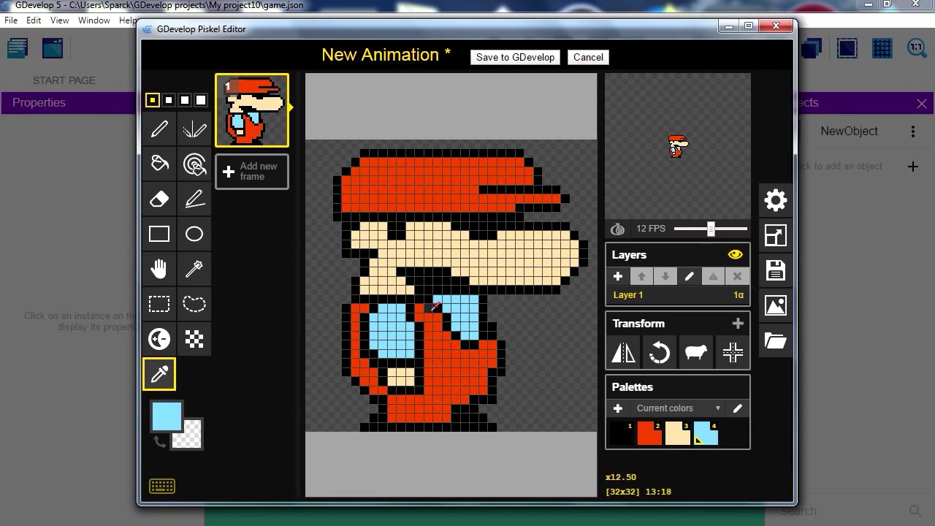
key(e)
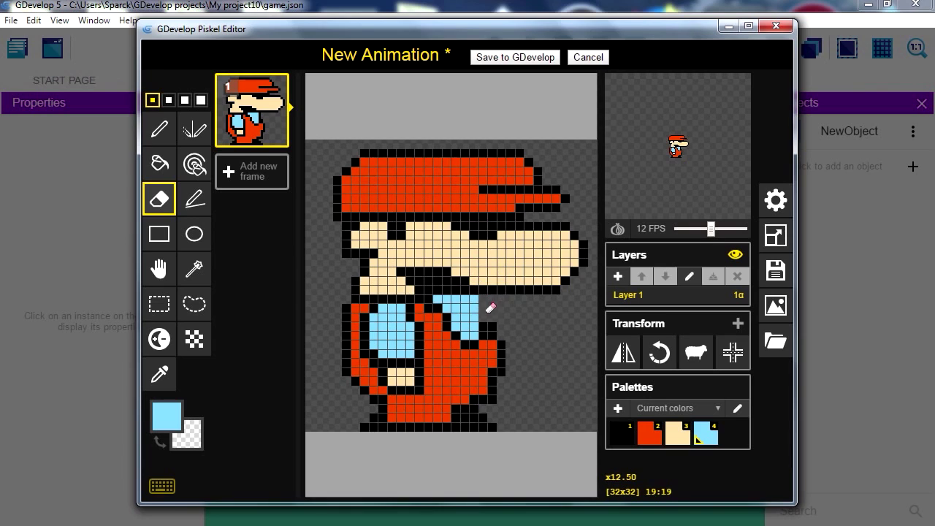
key(p)
key(1)
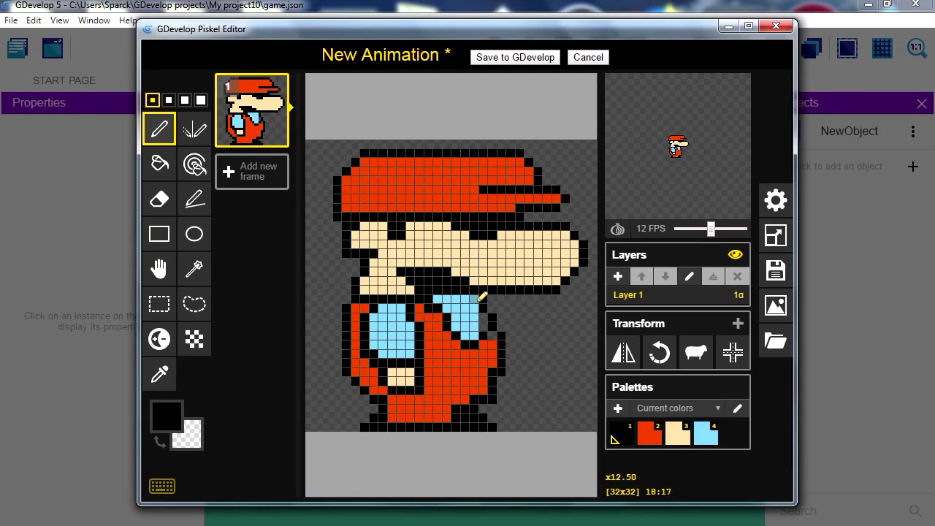
key(o)
click(471, 311)
click(485, 320)
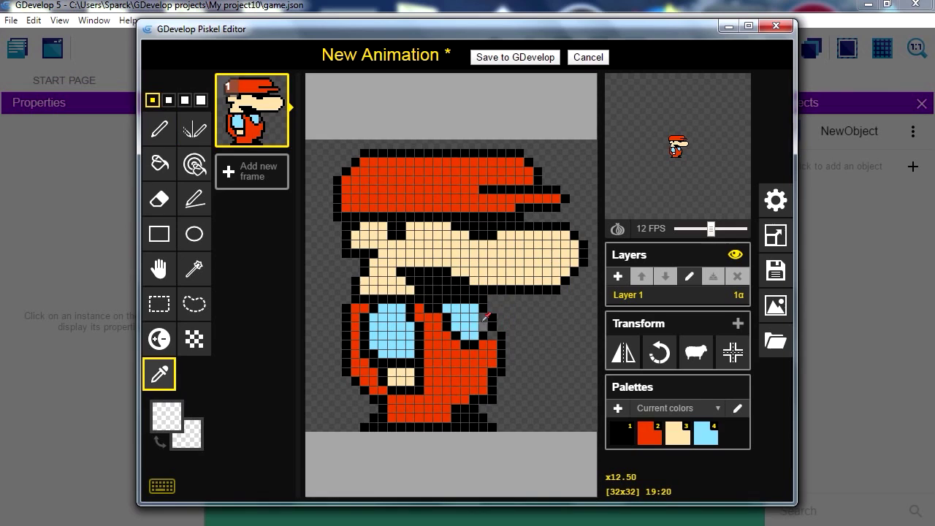
click(466, 316)
key(p)
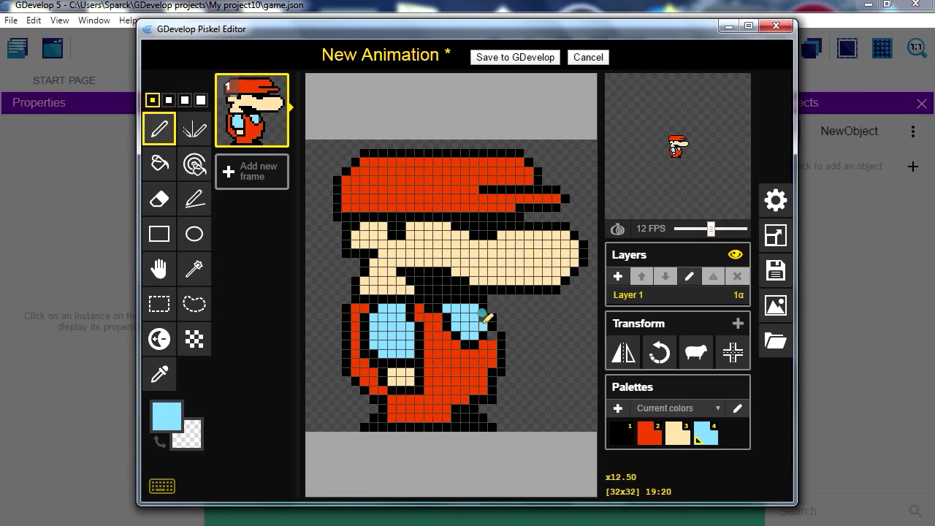
alt+click(448, 384)
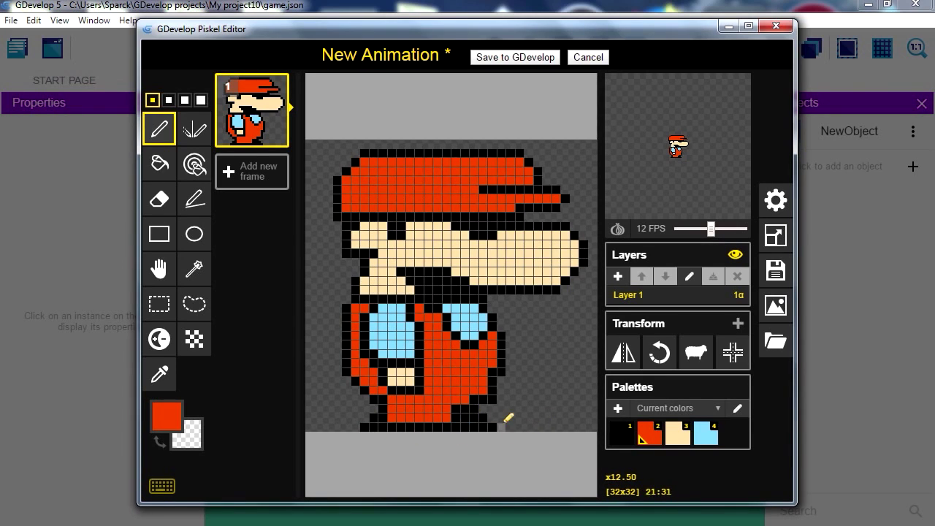
Repaint the foot outline pixels red, add black pixels to the bottom row, and save to GDevelop.
drag(373, 427, 364, 427)
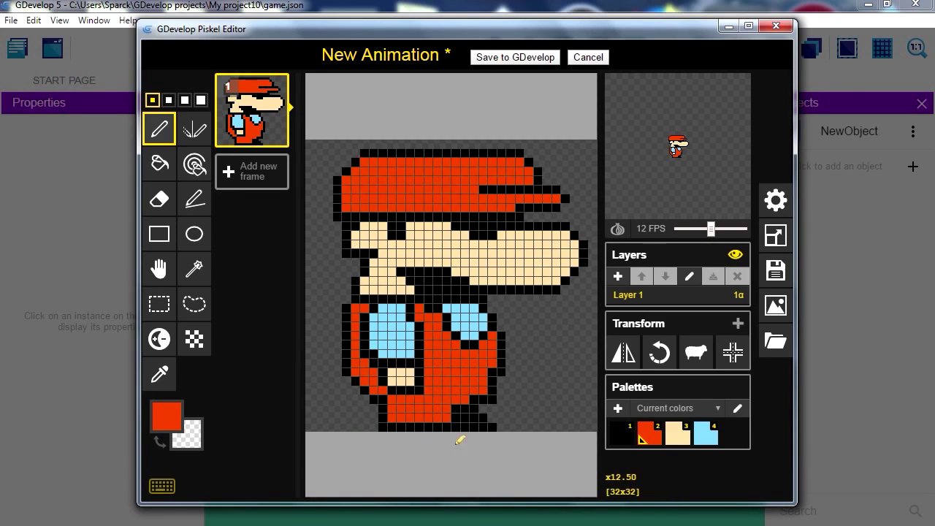
key(alt)
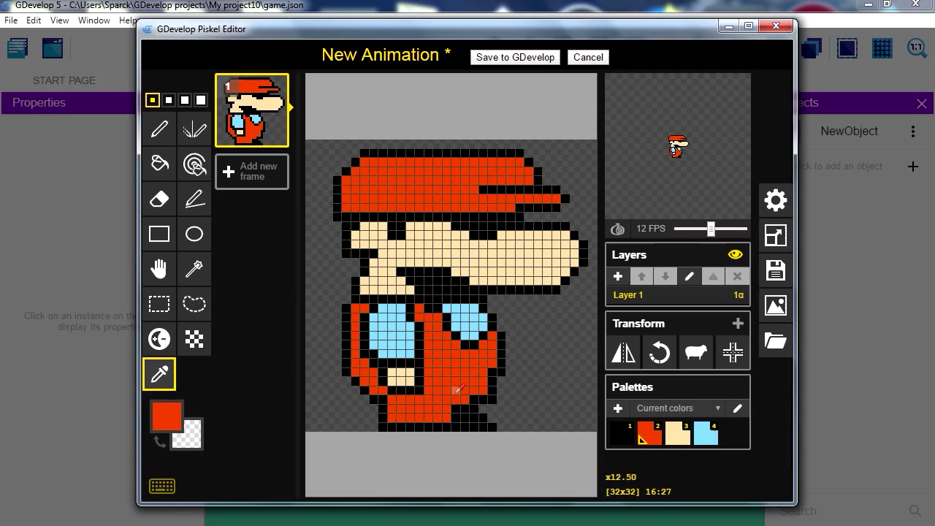
mouse_move(463, 390)
mouse_down()
mouse_move(478, 414)
mouse_move(497, 397)
mouse_up()
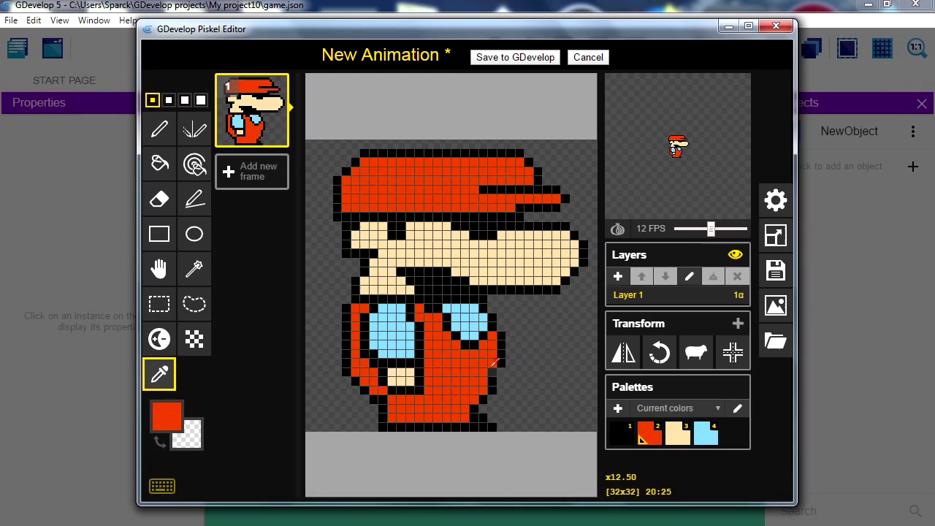
alt+click(452, 279)
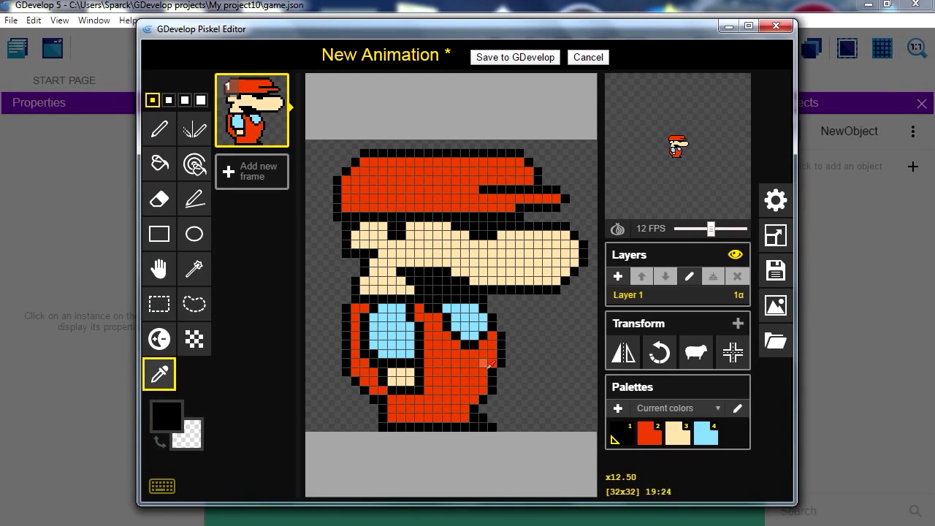
click(501, 426)
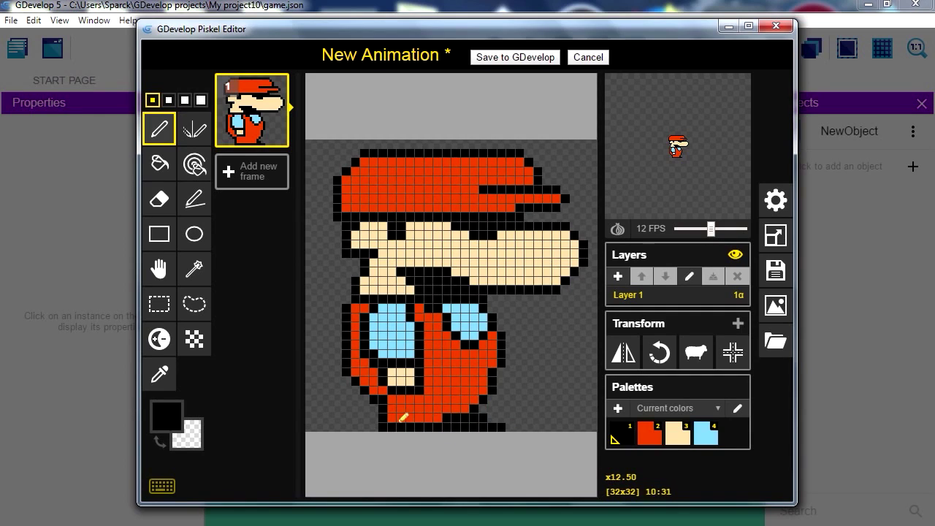
click(427, 417)
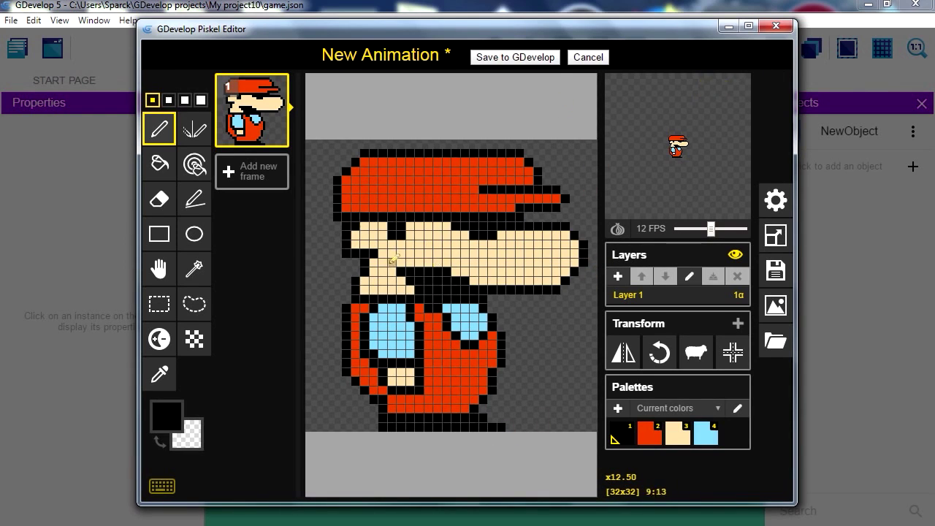
click(515, 57)
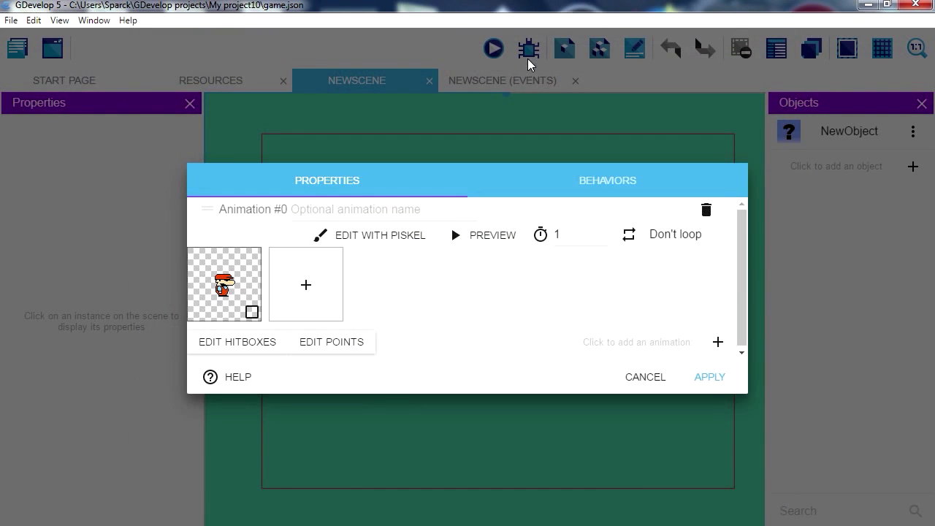